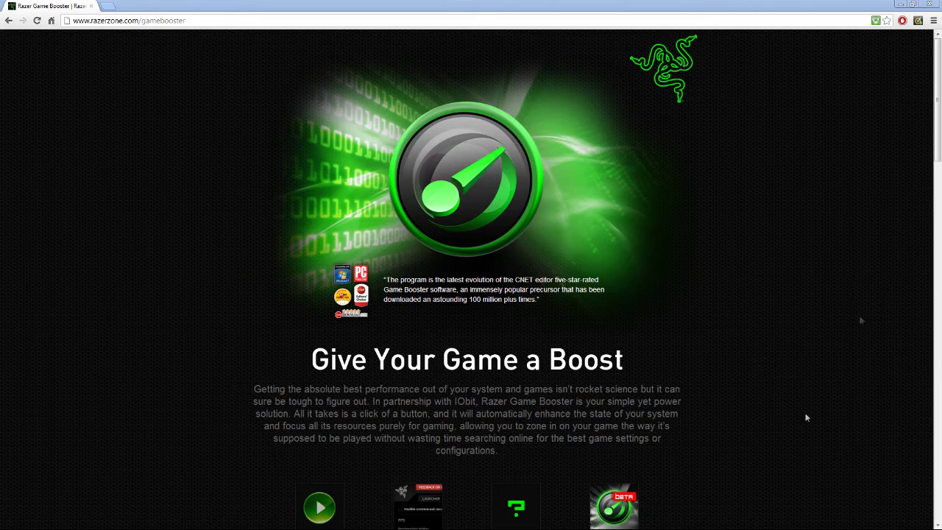
Open the Razer Game Booster beta sign-up form and activate its First Name field.
left_click_drag(938, 117, 939, 137)
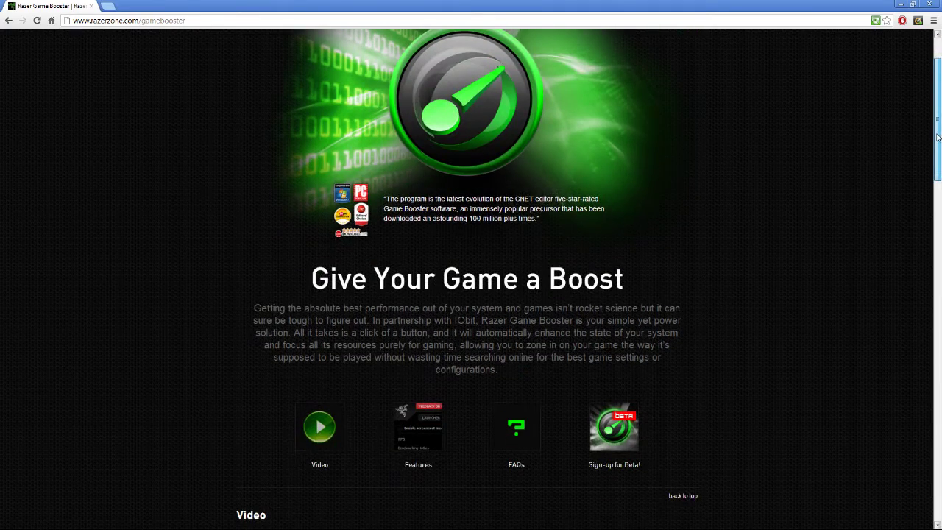
scroll(618, 346, "down", 3)
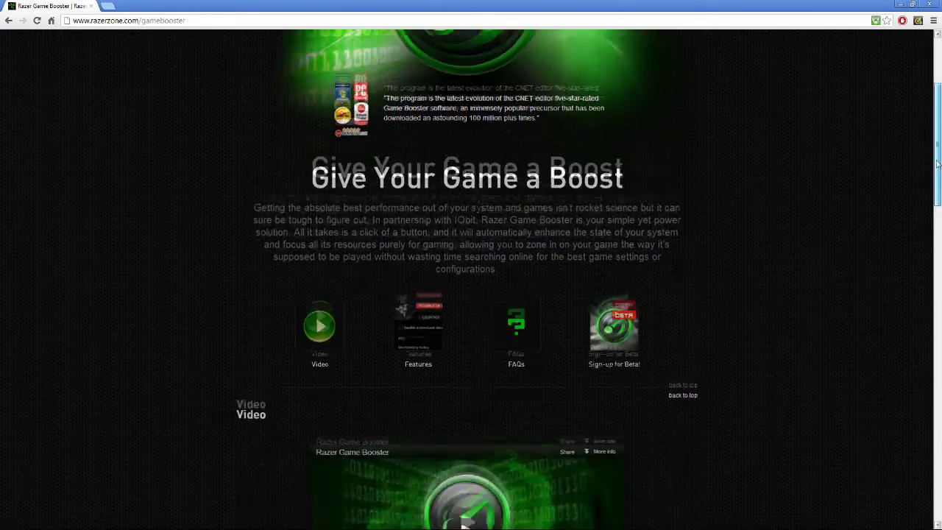
left_click_drag(627, 357, 617, 321)
left_click(617, 321)
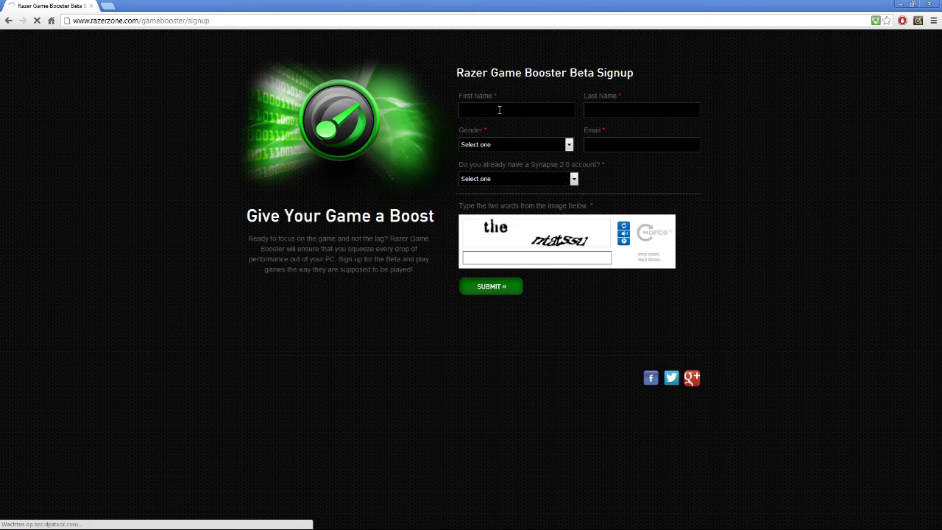
left_click(499, 110)
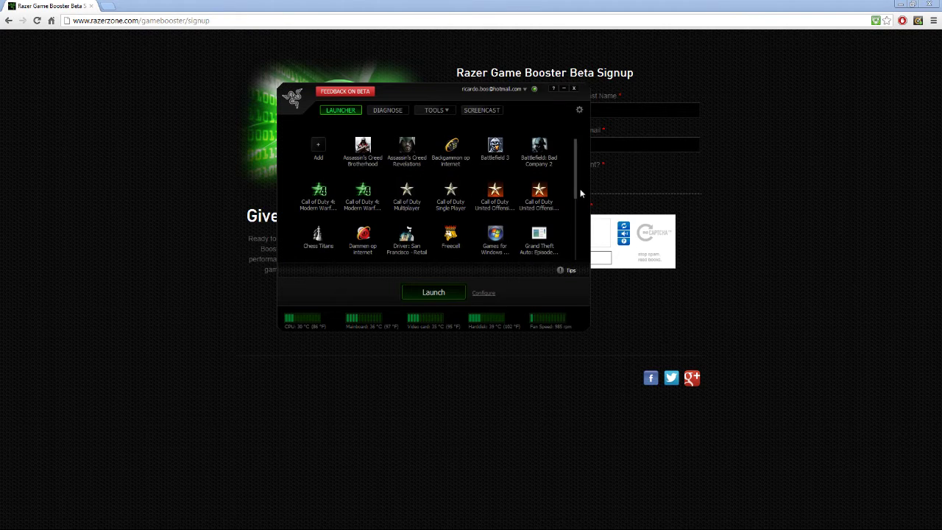
Switch to Razer Game Booster and look through the games in its launcher list.
mouse_move(577, 160)
left_mouse_down()
mouse_move(577, 220)
mouse_move(575, 152)
left_mouse_up()
left_click_drag(577, 152, 576, 158)
scroll(576, 158, "up", 1)
scroll(576, 159, "down", 3)
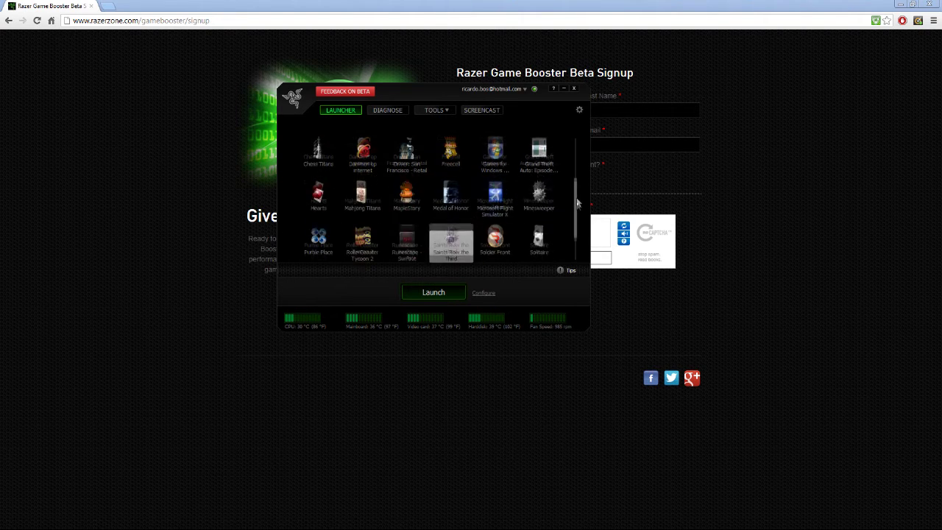
scroll(576, 159, "up", 3)
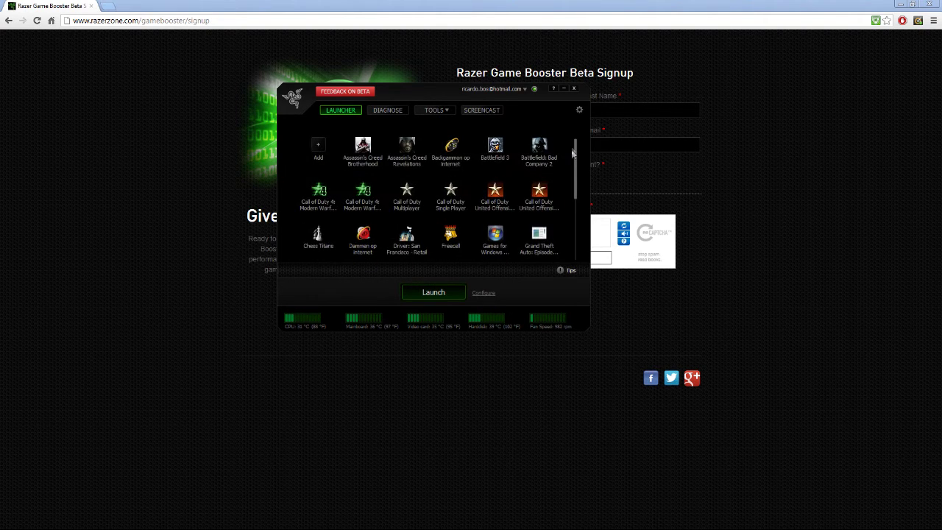
Check the available driver updates and enable the screencast module.
left_click(435, 111)
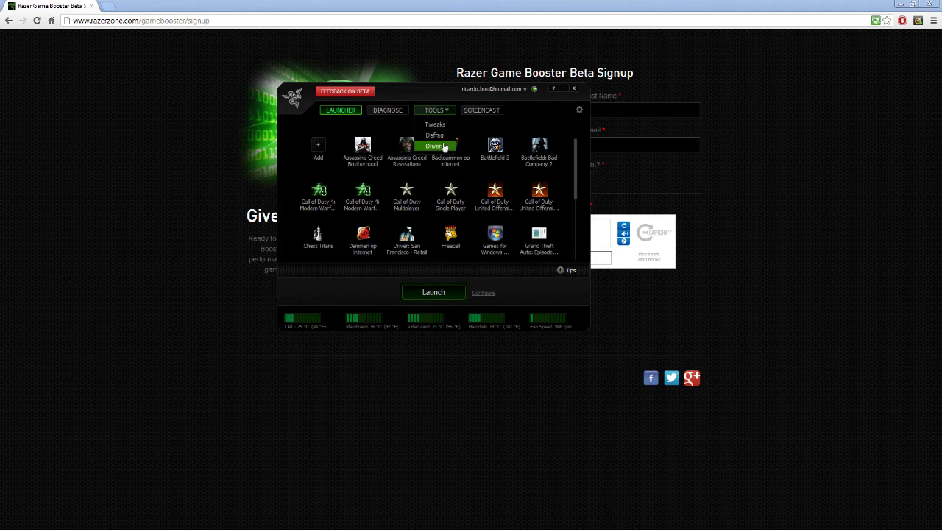
left_click(441, 145)
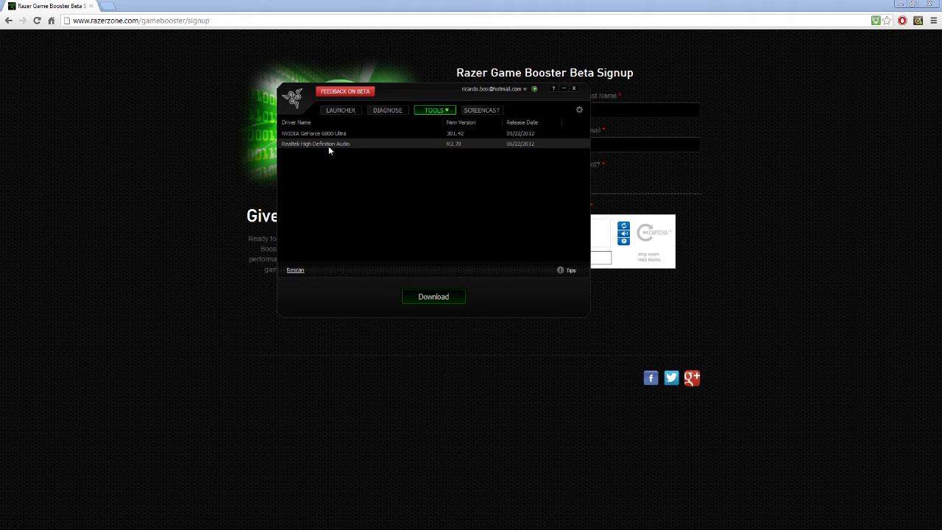
left_click(477, 113)
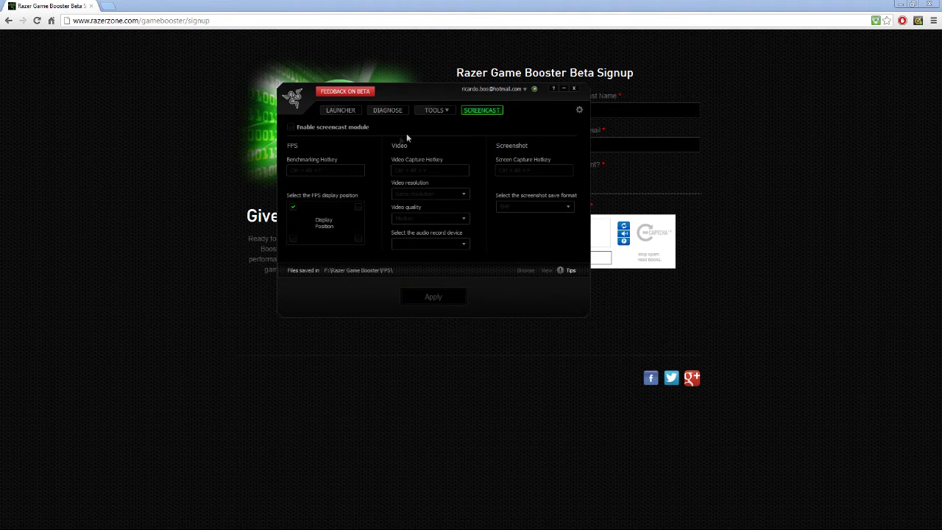
left_click(290, 126)
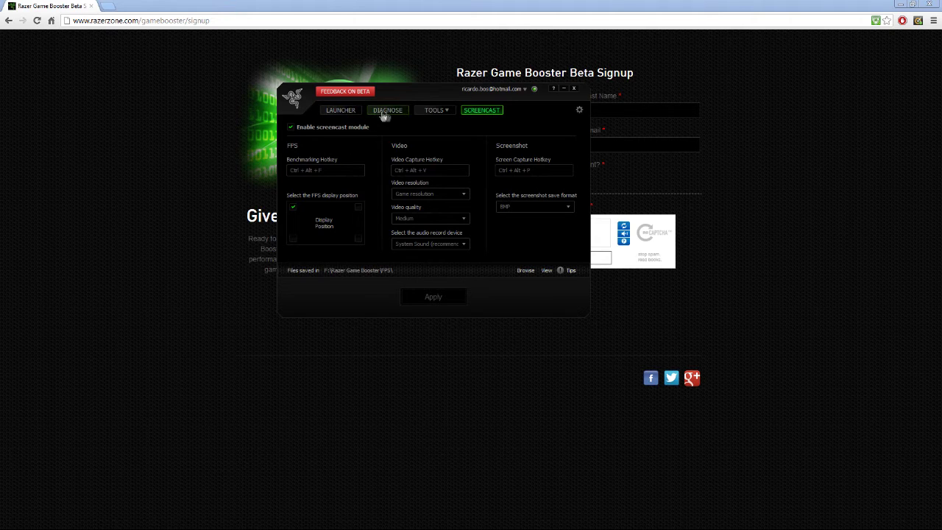
View the Defrag and Tweaks tools and return to the game launcher.
left_click(434, 111)
left_click(442, 138)
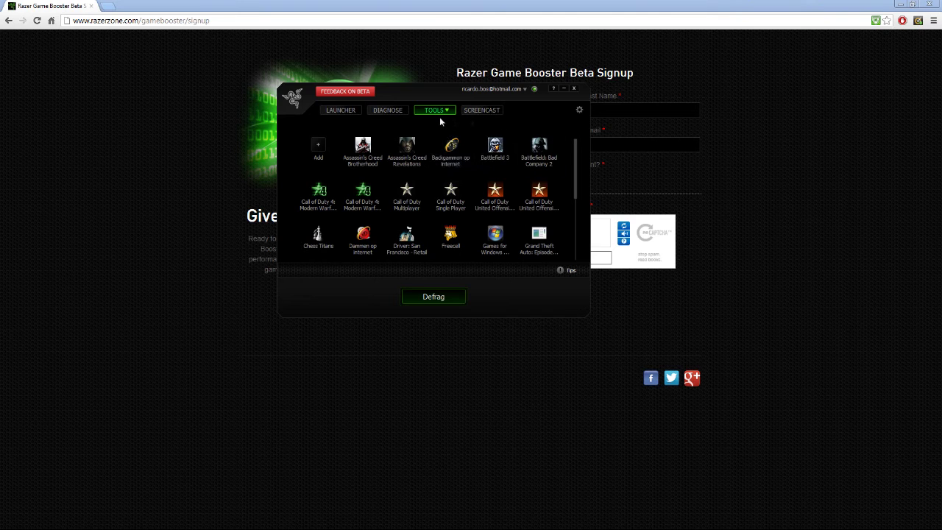
left_click(434, 110)
left_click(442, 122)
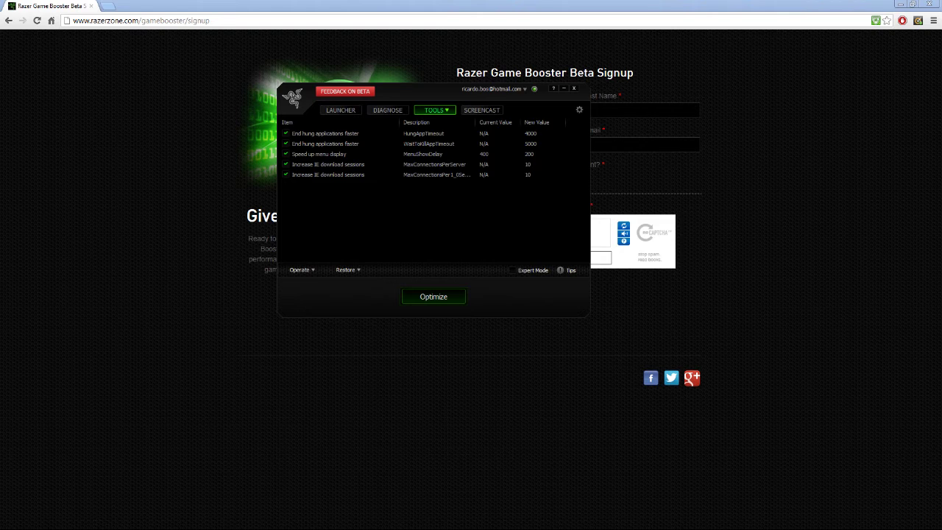
left_click(348, 112)
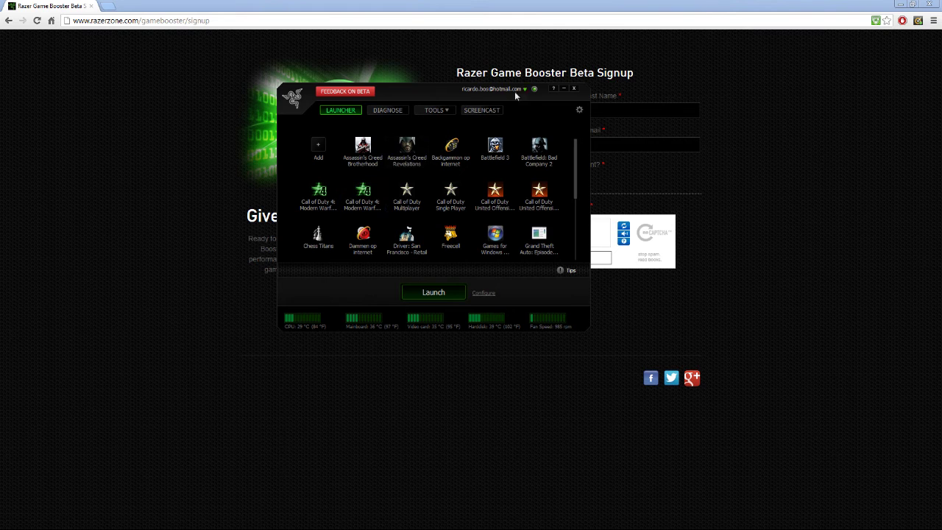
left_click(163, 76)
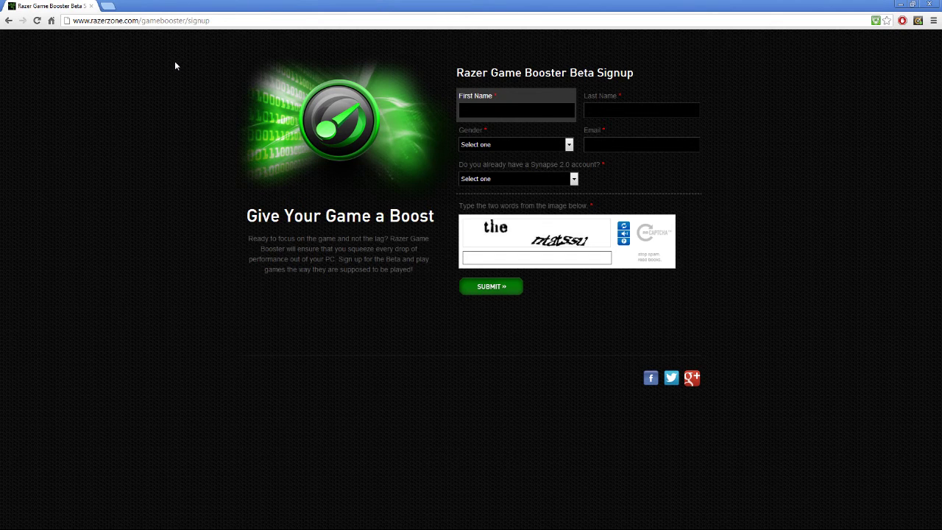
left_click_drag(210, 21, 189, 21)
key("BackSpace")
key("Return")
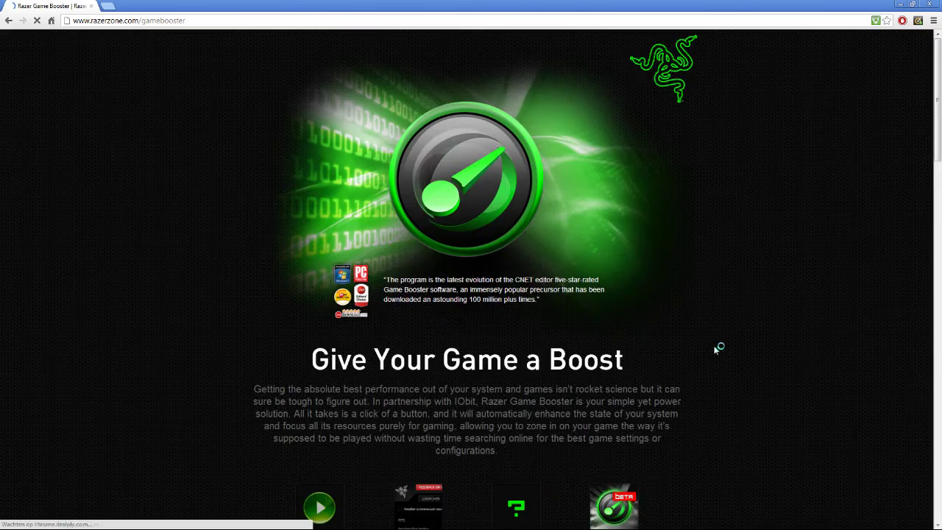
Examine the page's features and the FAQ answer on whether gaming mode affects processes, ending back at the page heading.
scroll(716, 351, "down", 2)
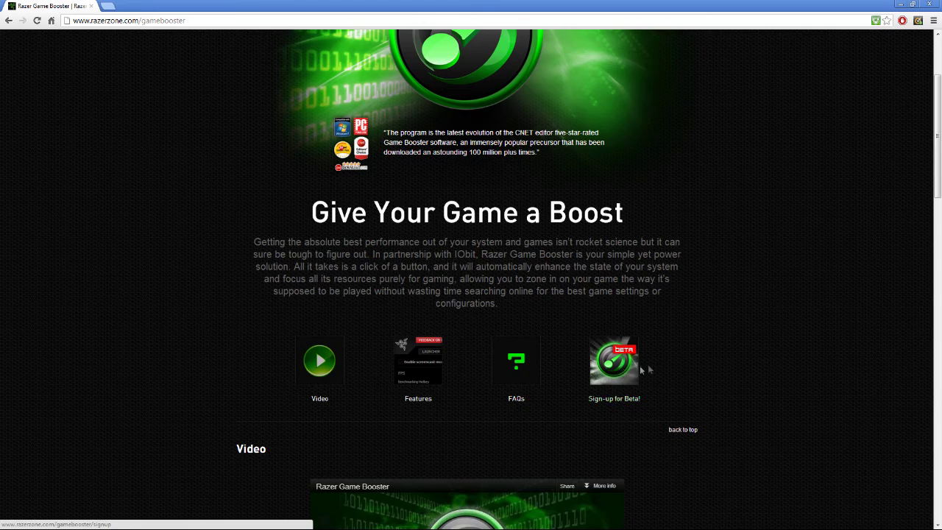
scroll(695, 375, "down", 5)
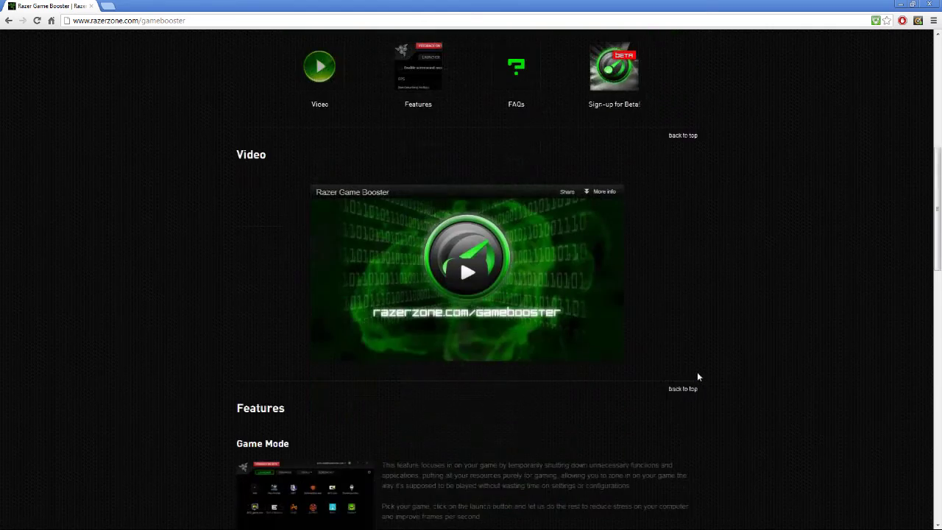
scroll(697, 372, "down", 9)
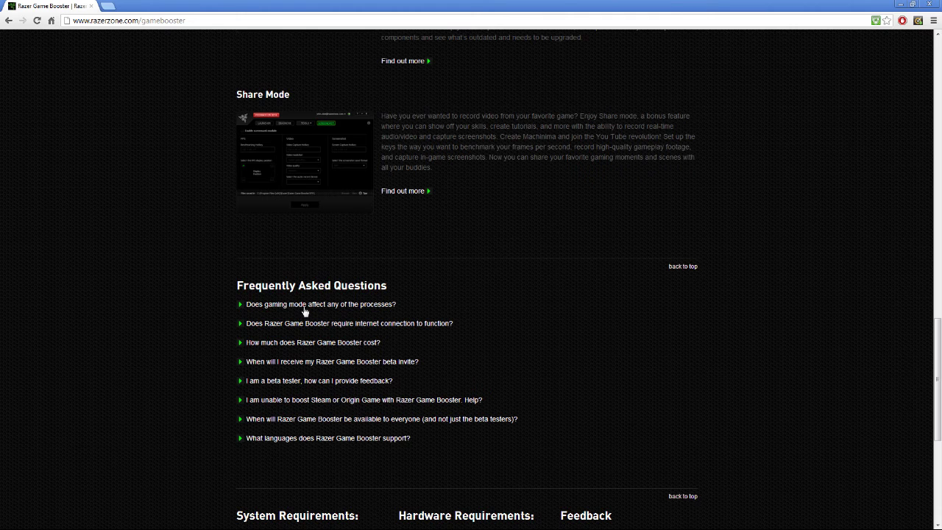
left_click(304, 309)
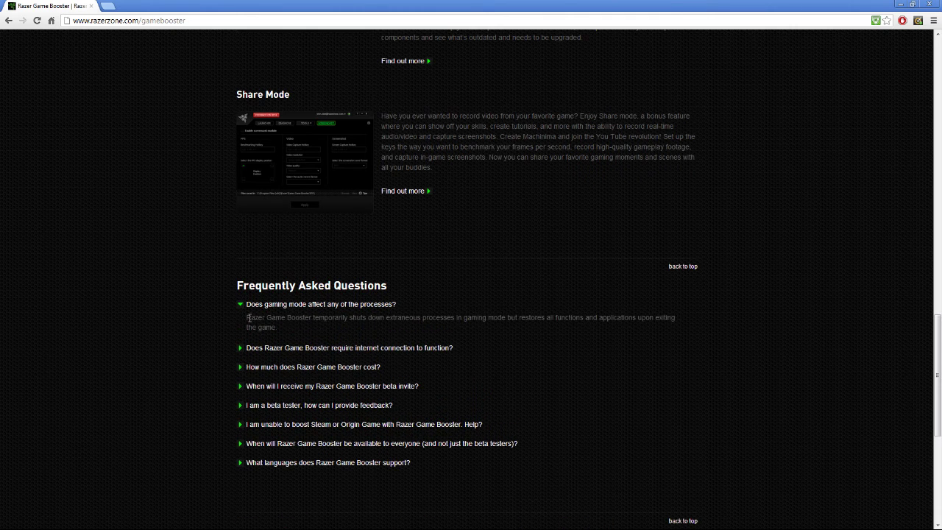
left_click_drag(248, 318, 340, 319)
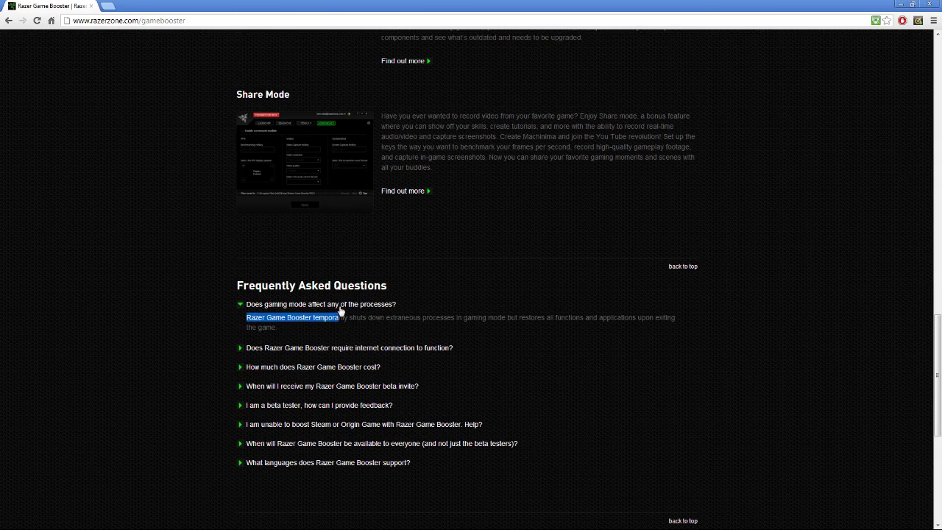
left_click(339, 305)
scroll(333, 328, "up", 20)
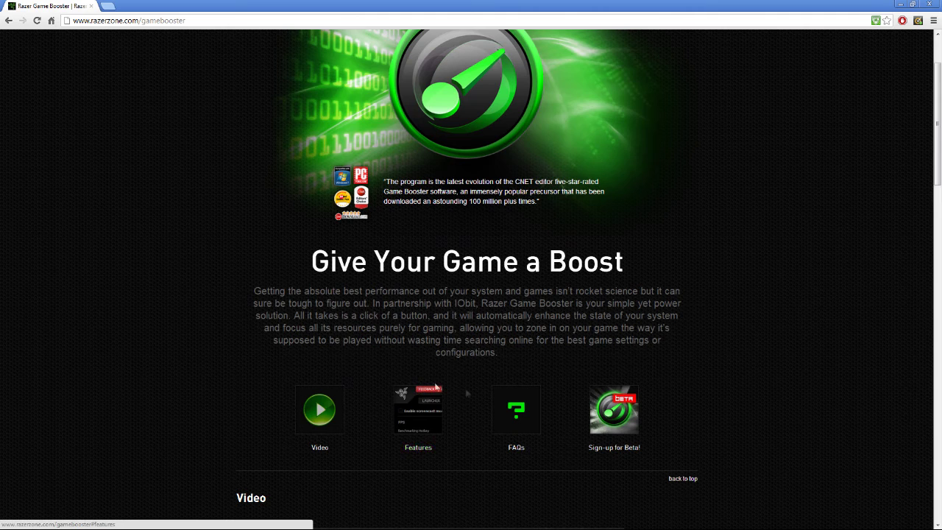
scroll(326, 423, "up", 2)
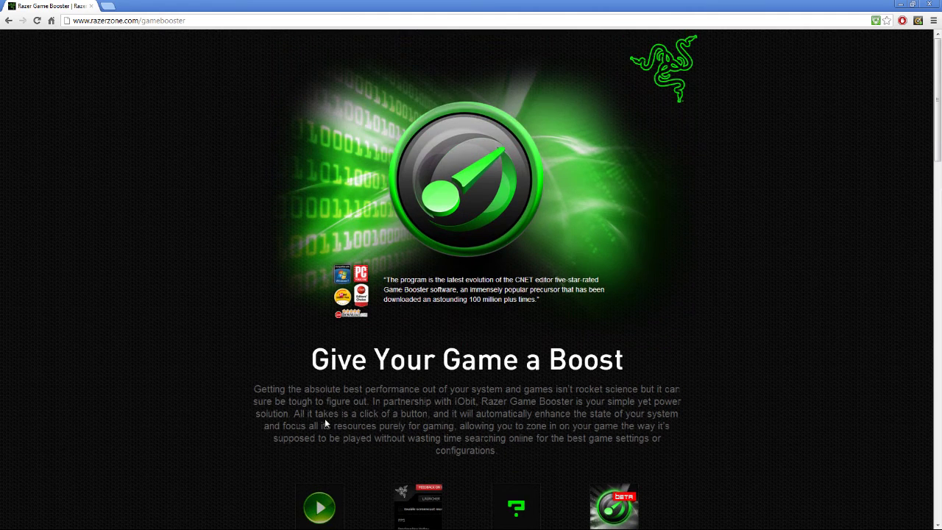